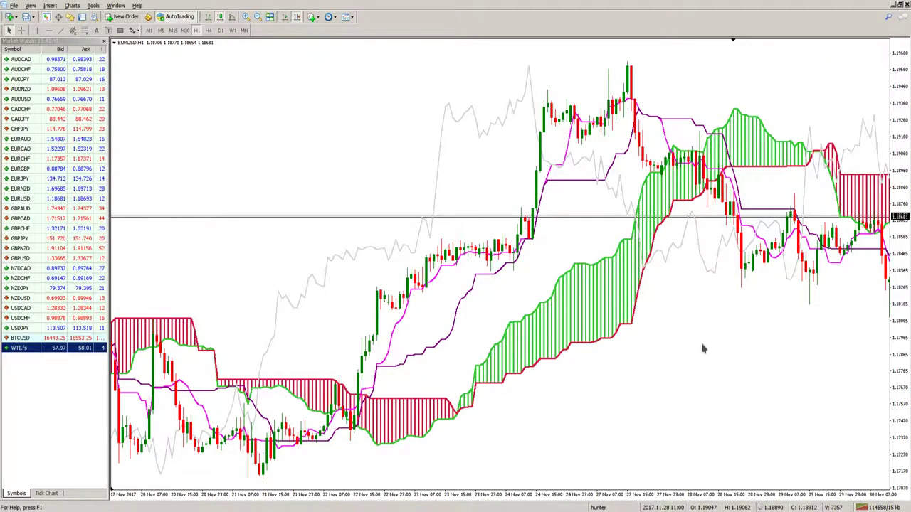
- Examine price against the Ichimoku cloud and lines on the EURUSD H1 chart from late November to 12 December 2017
scroll(703, 349, "down", 10)
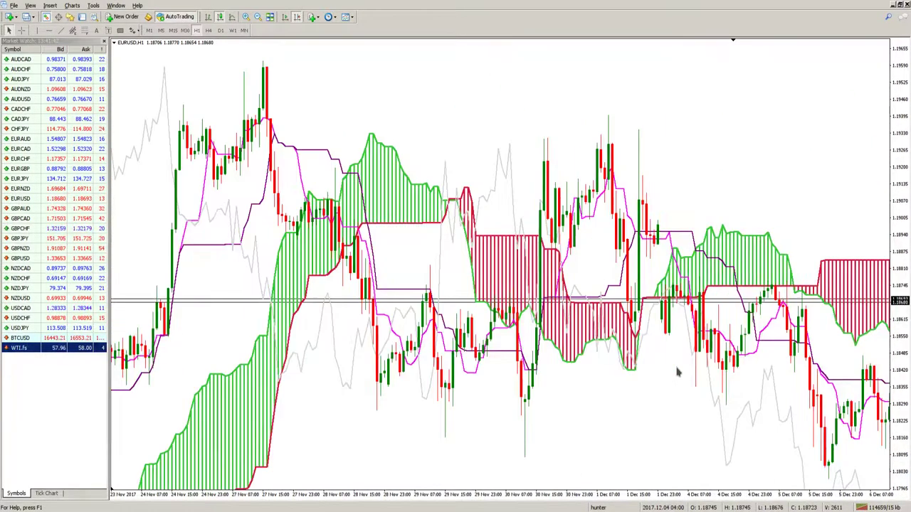
scroll(679, 374, "down", 3)
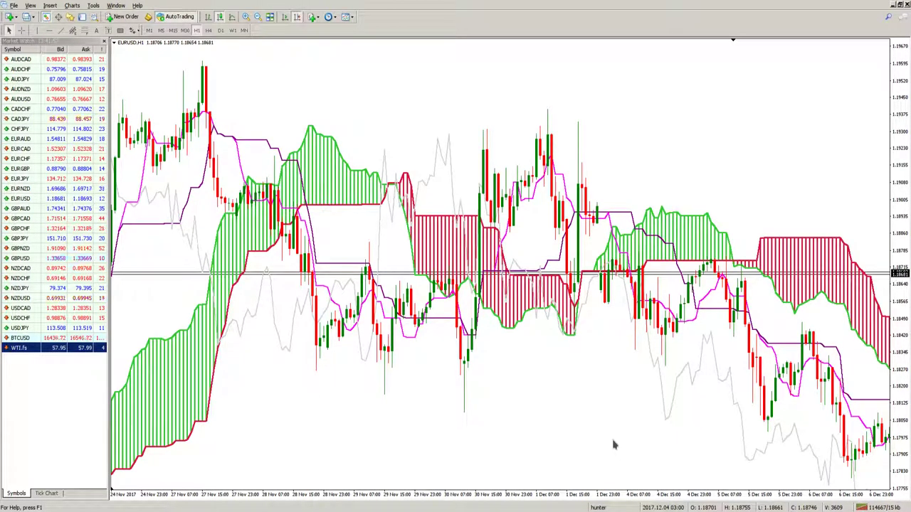
middle_click(247, 169)
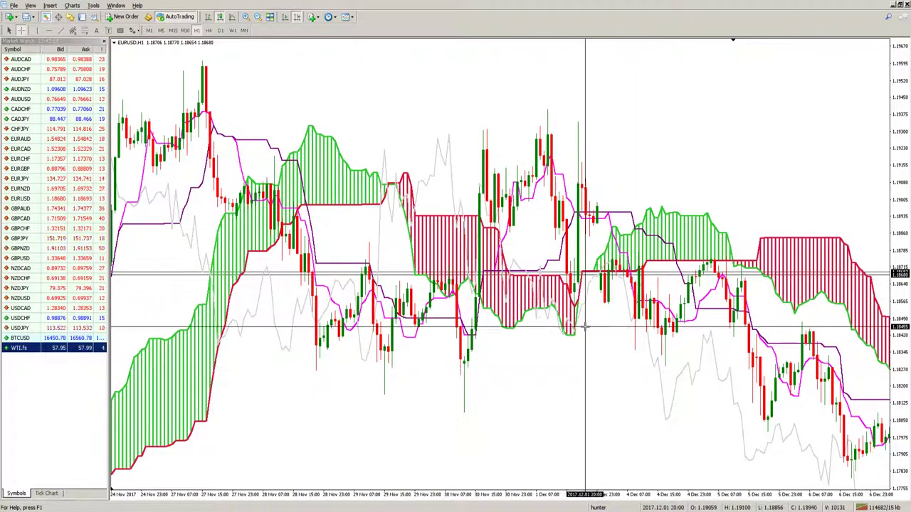
scroll(647, 328, "down", 10)
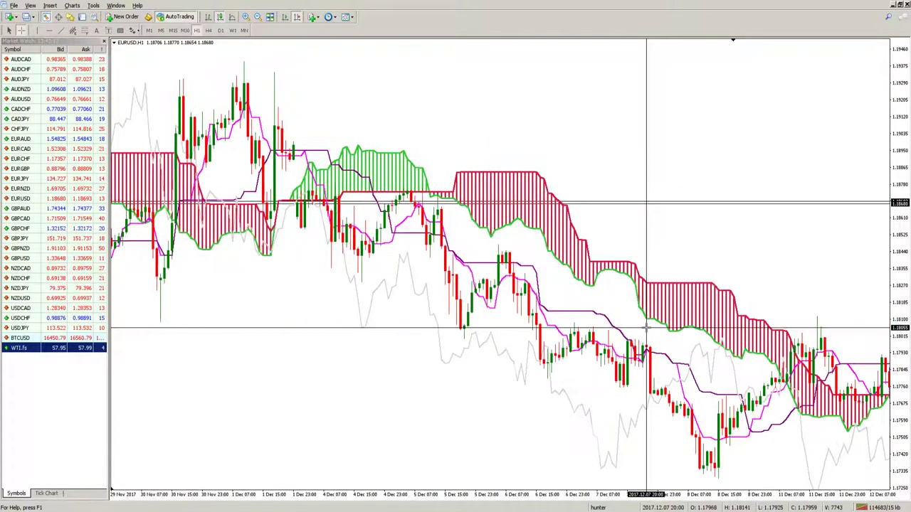
scroll(647, 328, "down", 2)
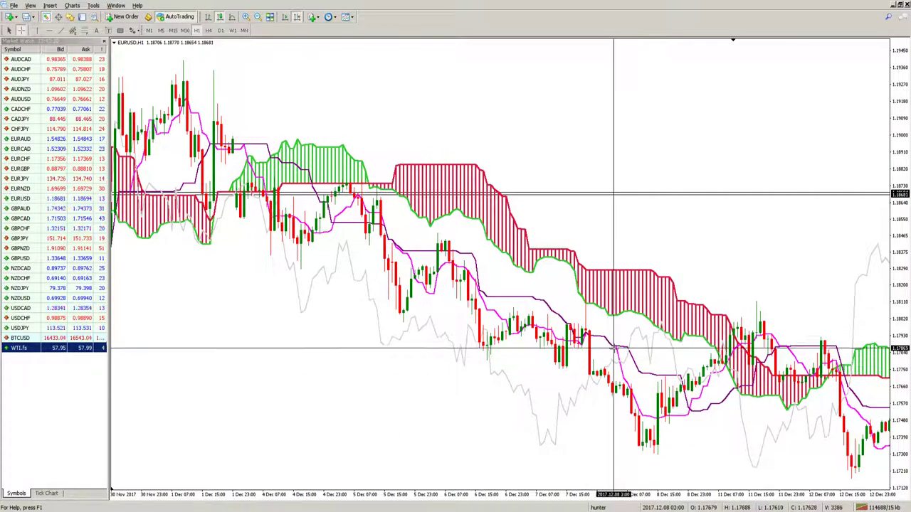
- Inspect the dark purple Ichimoku line around 8 December 23:00 with the crosshair
left_click(691, 417)
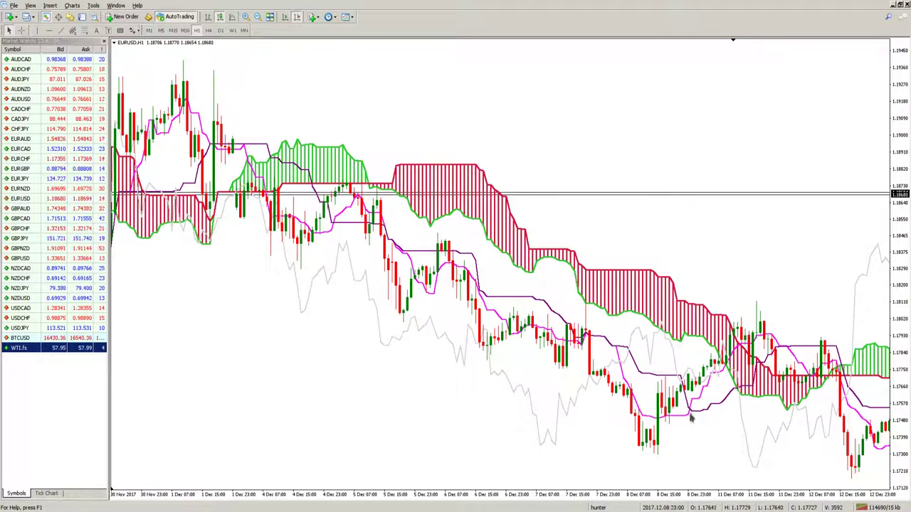
middle_click(690, 416)
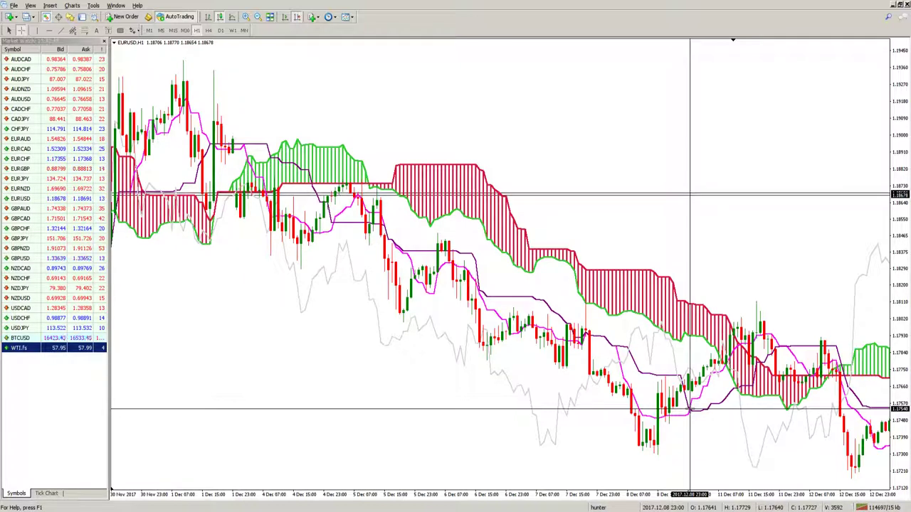
middle_click(516, 420)
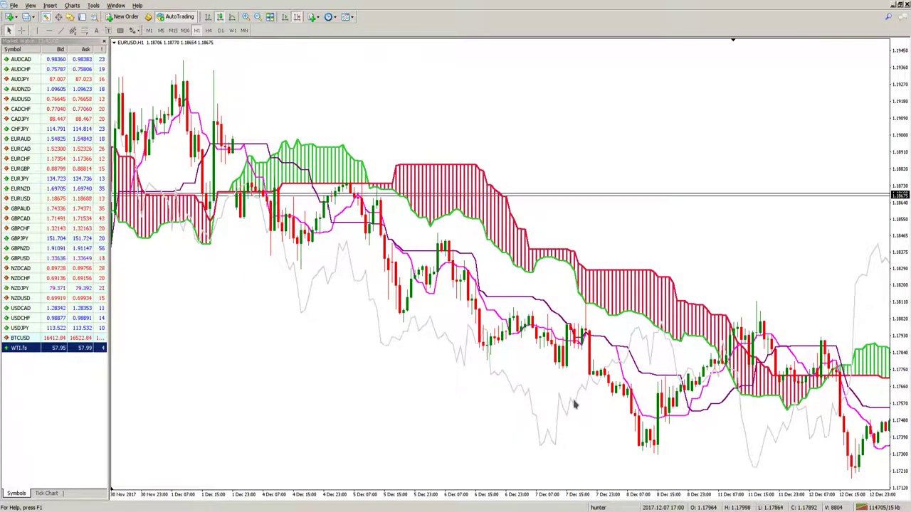
- Measure the bar distance from the latest candle back to the end of the grey lagging line
key("End")
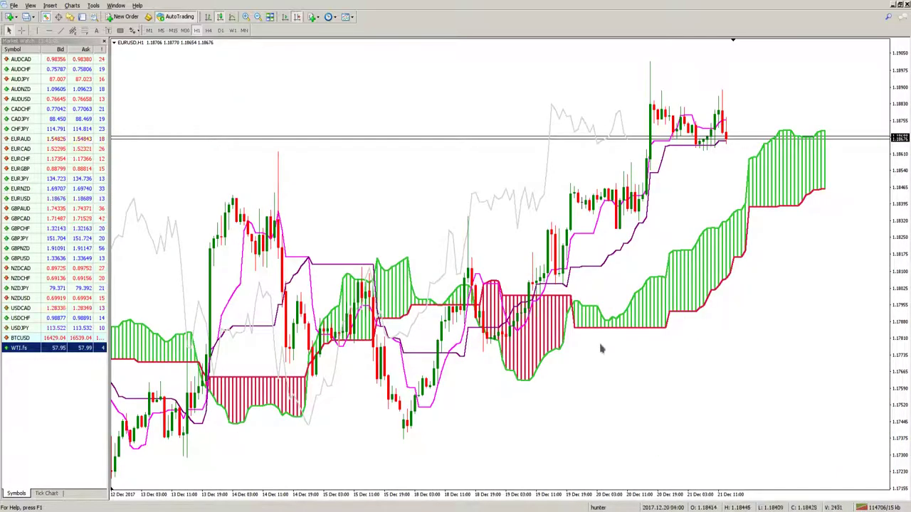
key("ctrl+f")
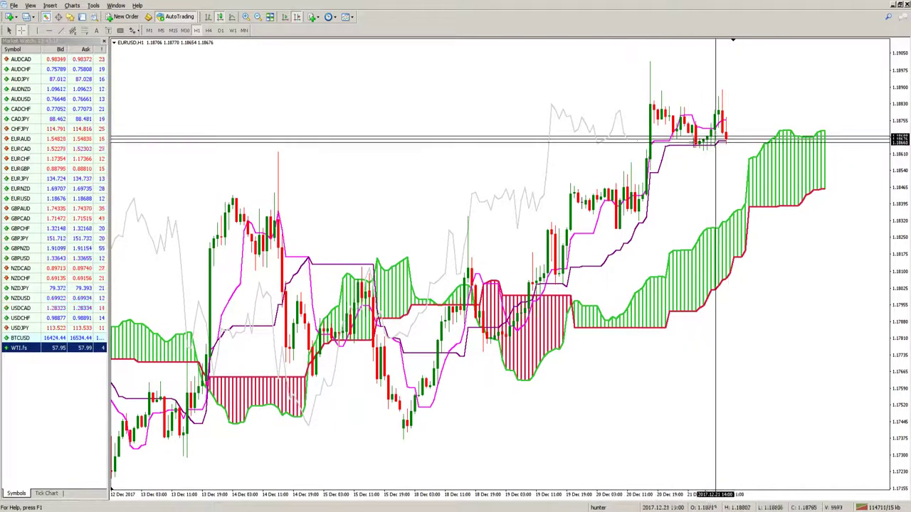
left_click_drag(729, 138, 629, 138)
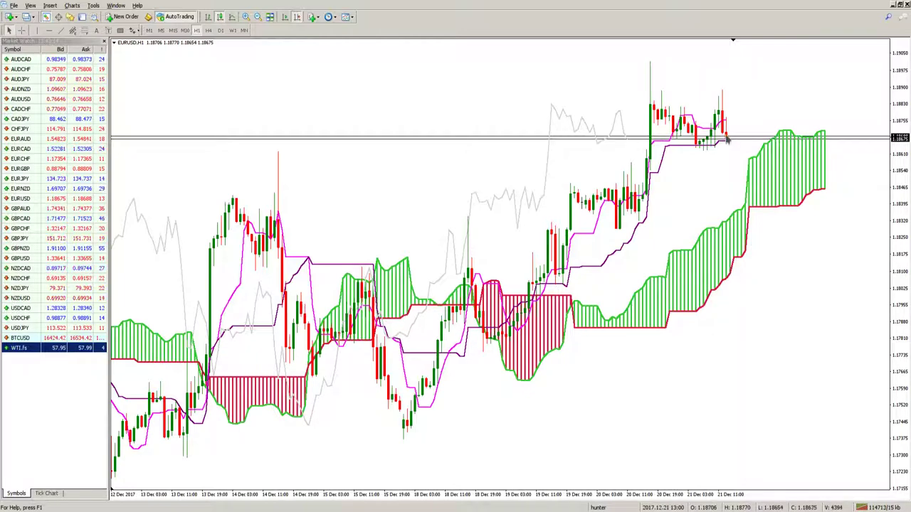
- Measure the bar distance from the 14 December price high back to the matching peak of the grey lagging line
scroll(713, 212, "up", 5)
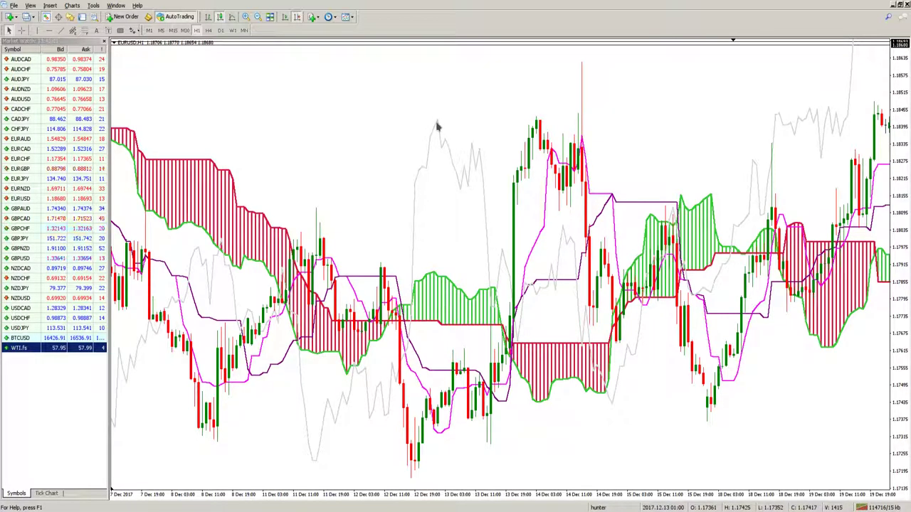
key("ctrl+f")
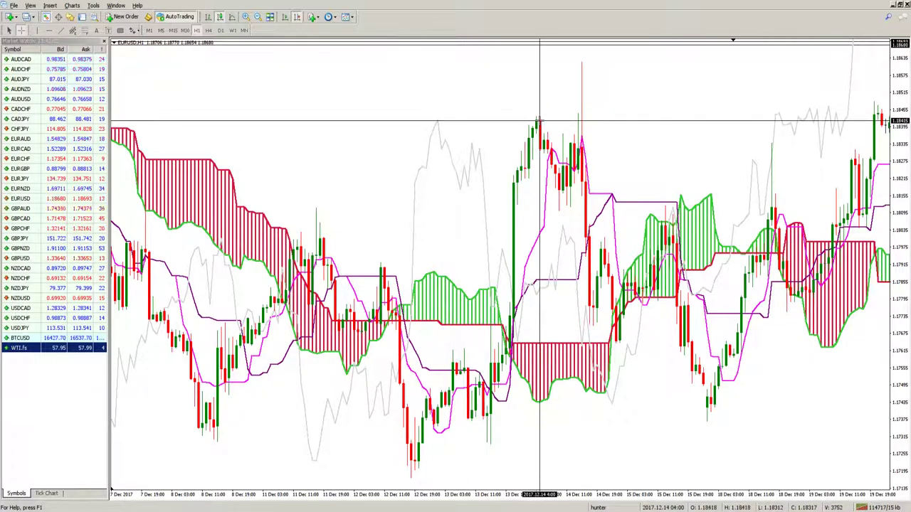
left_click_drag(540, 123, 437, 122)
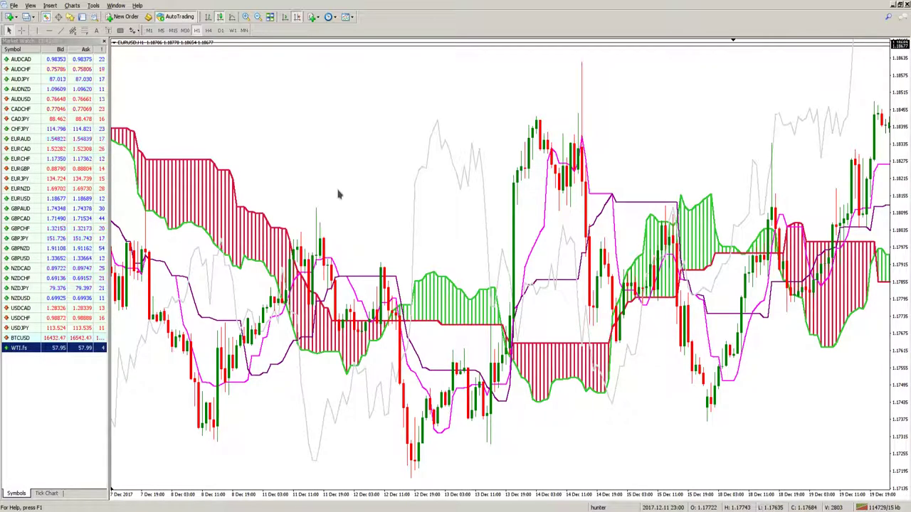
- Measure the bar distance from the 8 November 21:00 candle back to the grey lagging line on 7 November
scroll(340, 200, "up", 5)
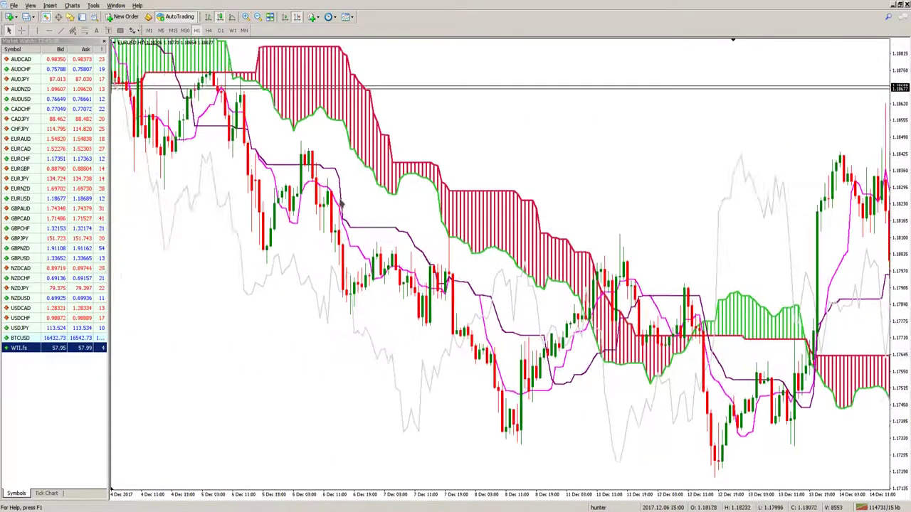
scroll(342, 204, "up", 2)
scroll(342, 204, "up", 4)
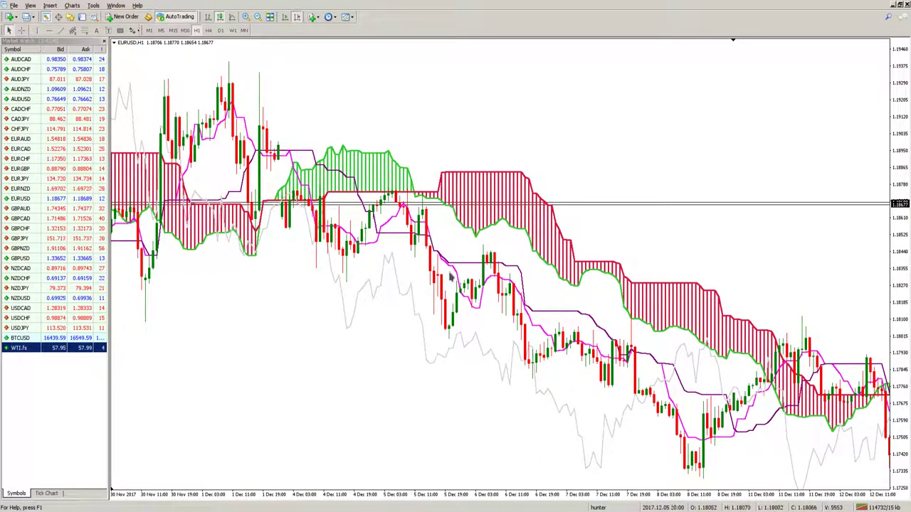
scroll(452, 296, "up", 10)
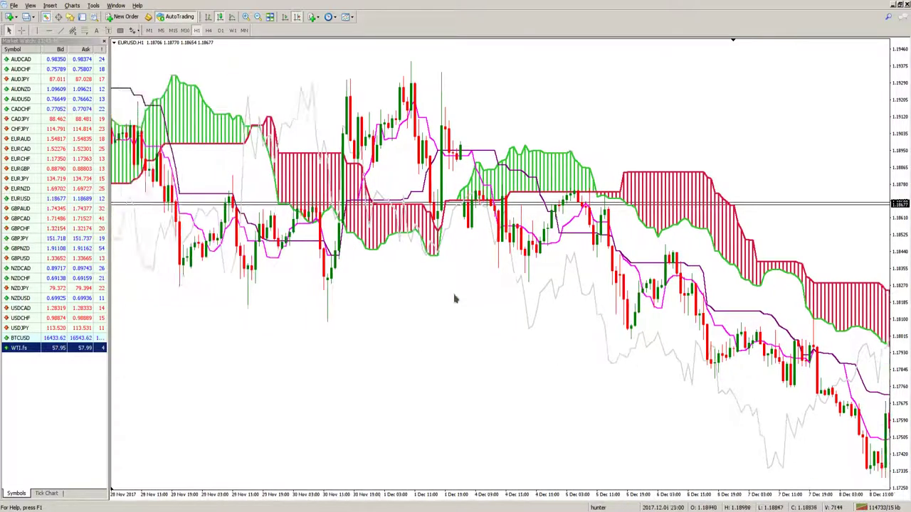
scroll(454, 299, "up", 15)
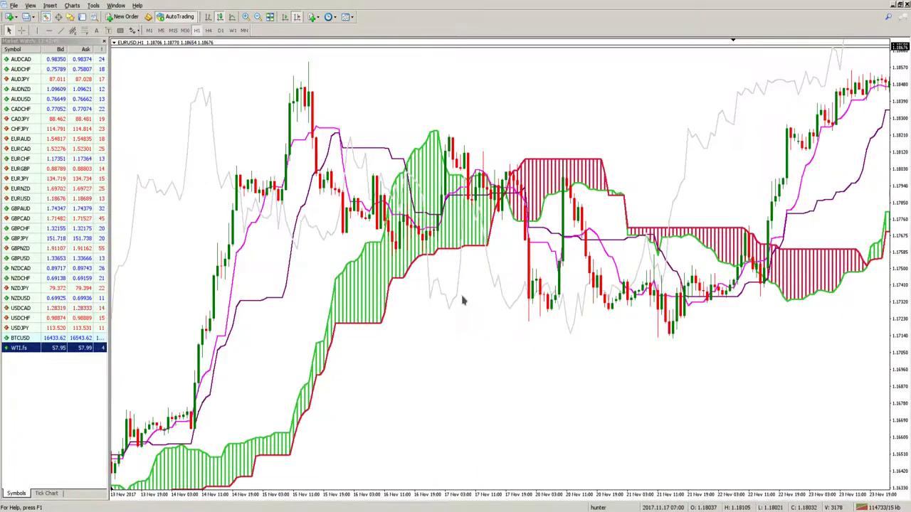
scroll(470, 300, "up", 5)
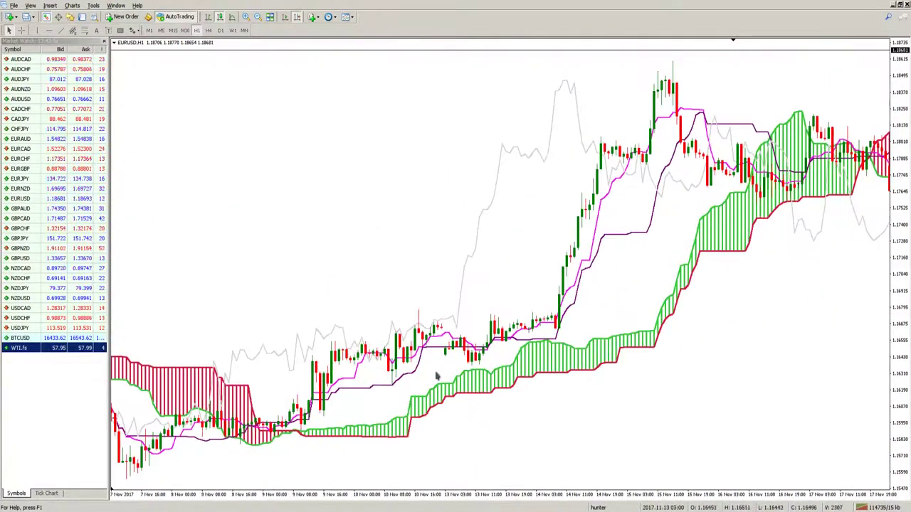
scroll(360, 405, "up", 3)
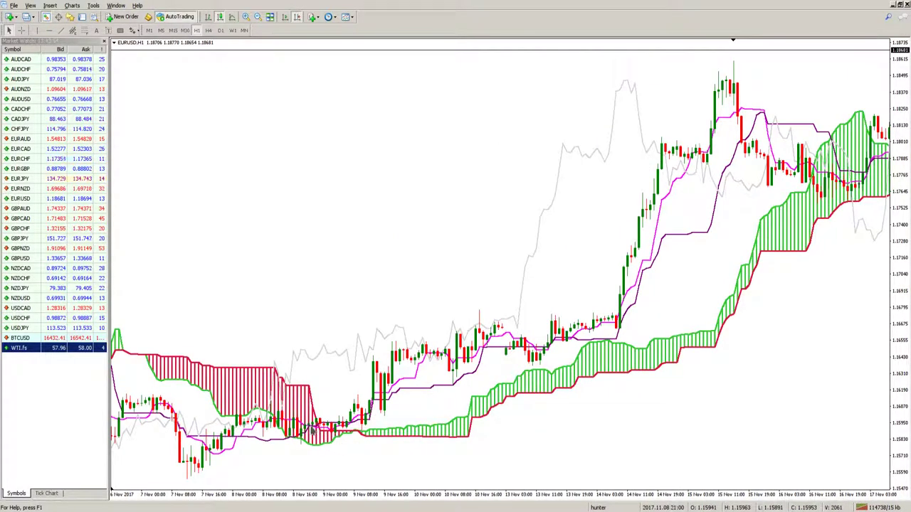
scroll(313, 432, "up", 3)
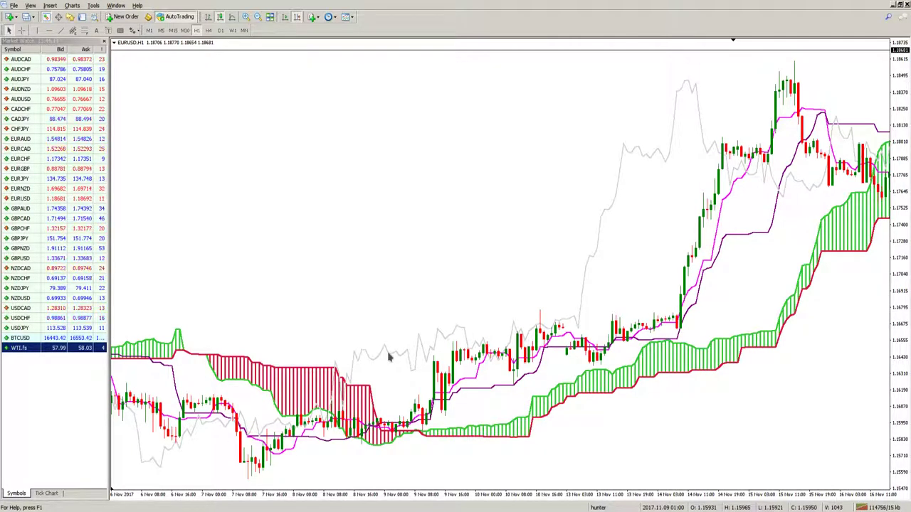
middle_click(374, 430)
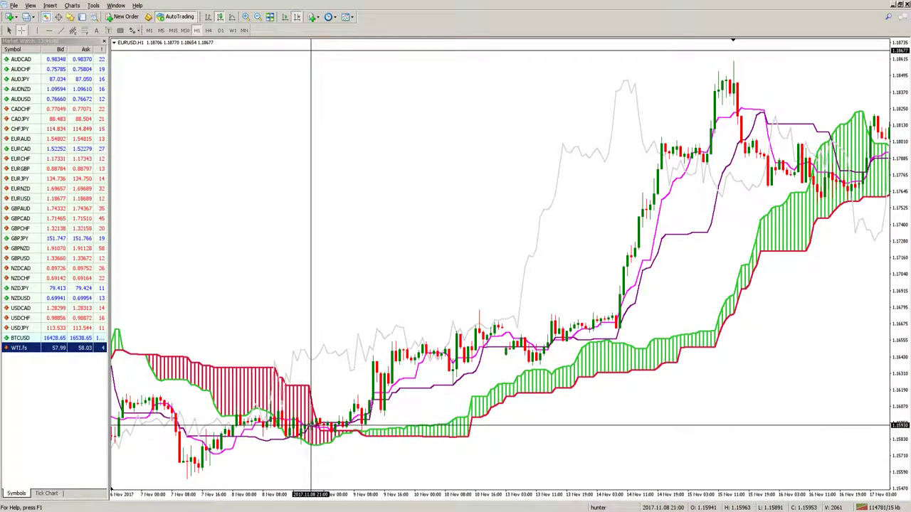
left_click_drag(311, 425, 220, 427)
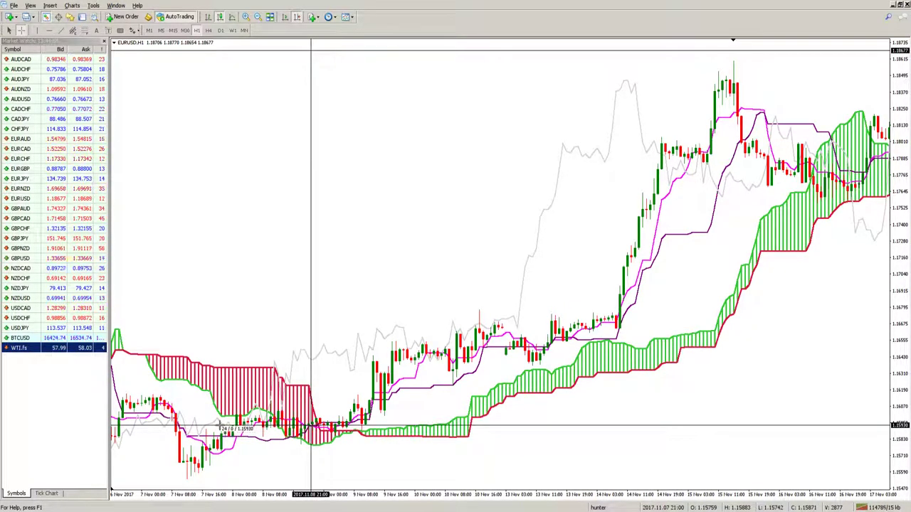
left_click_drag(213, 425, 215, 427)
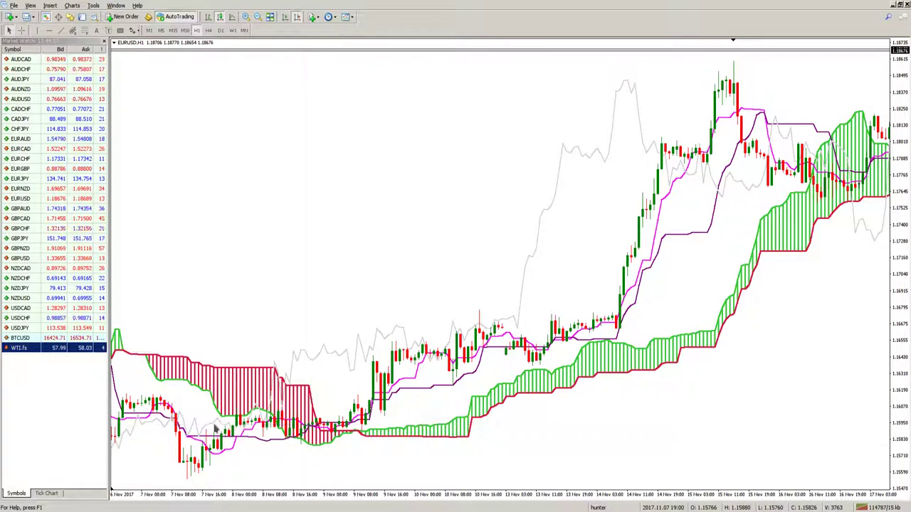
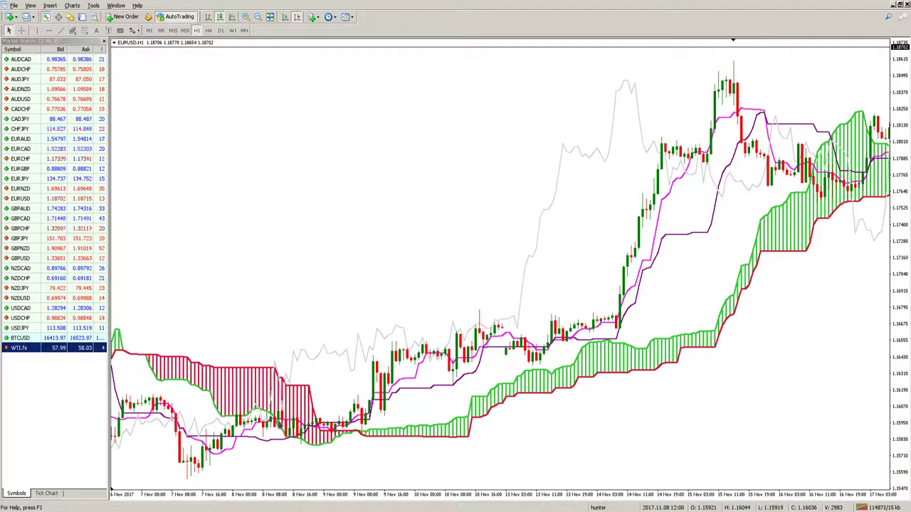
- Measure from the dark purple line at 20 October 12:00 back to the candles of the morning of 19 October
scroll(283, 424, "down", 15)
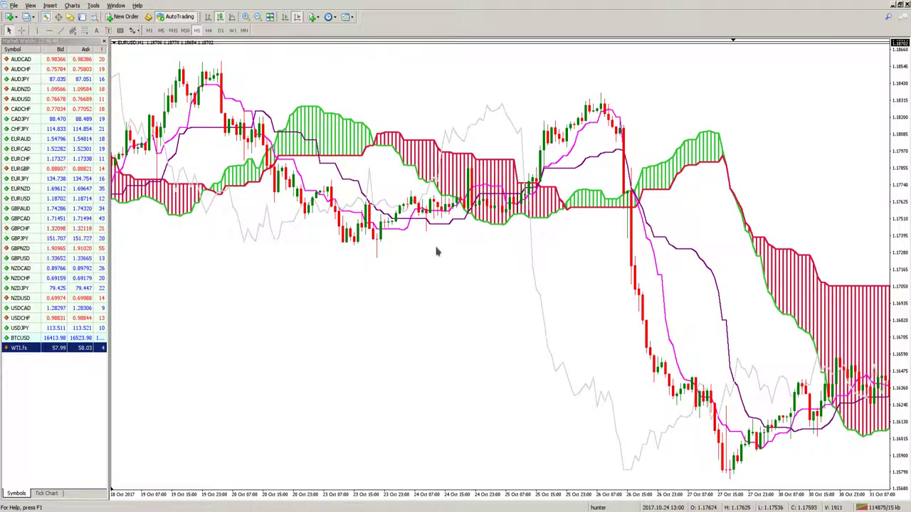
scroll(437, 251, "down", 2)
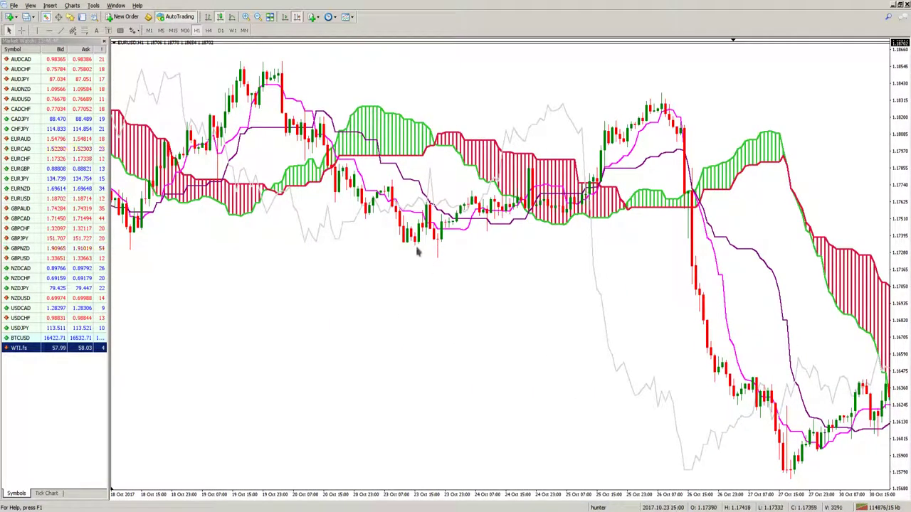
scroll(404, 249, "down", 2)
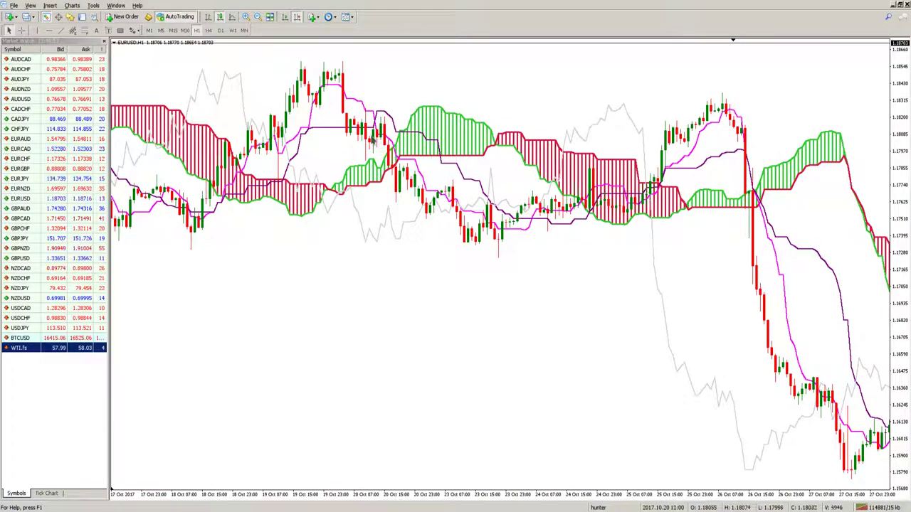
middle_click(373, 135)
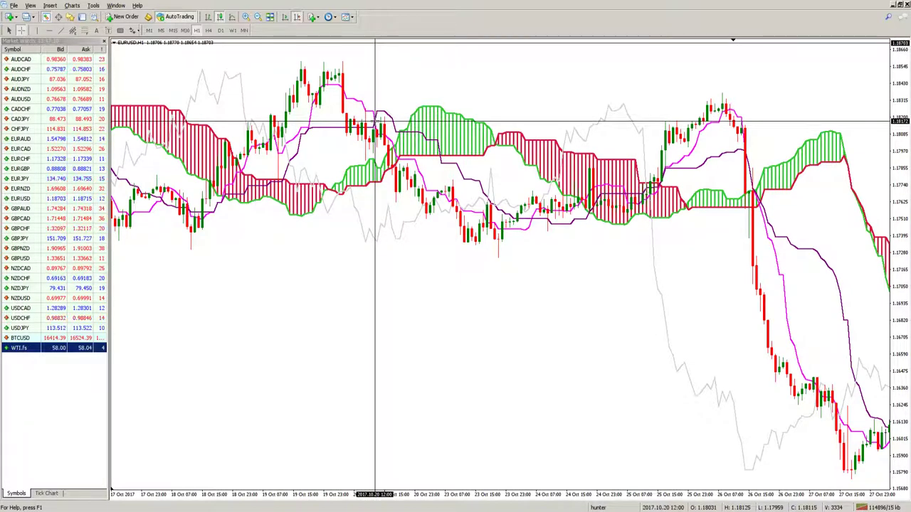
left_click_drag(375, 122, 281, 125)
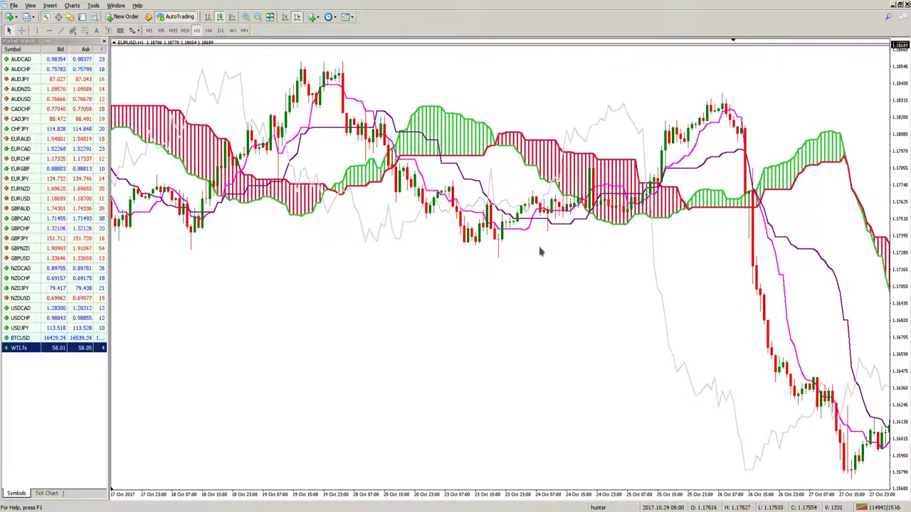
- Measure from the dark purple line's peak at 22 September 21:00 back to the 21 September candles
scroll(356, 248, "up", 10)
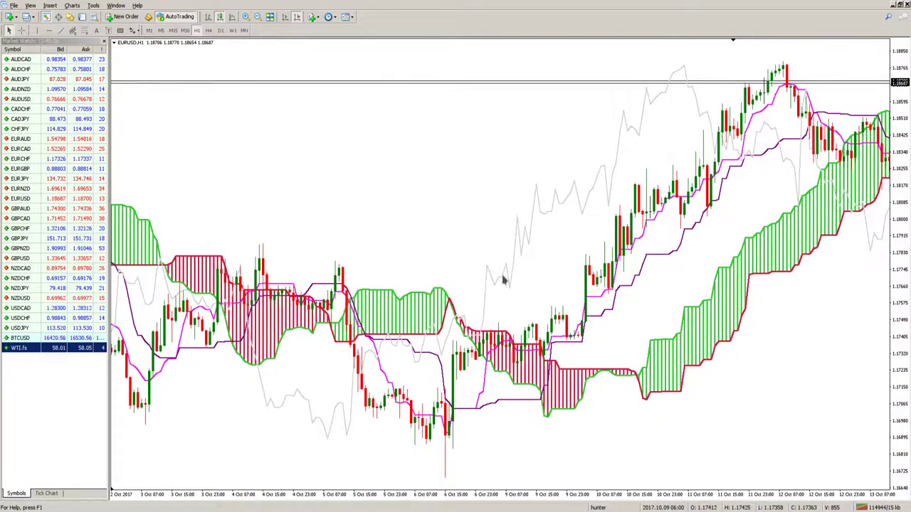
scroll(504, 280, "up", 10)
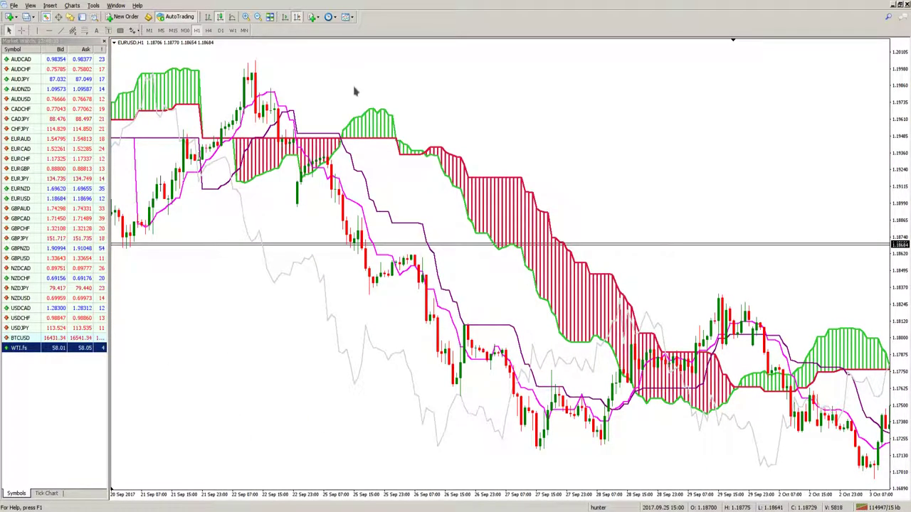
middle_click(336, 109)
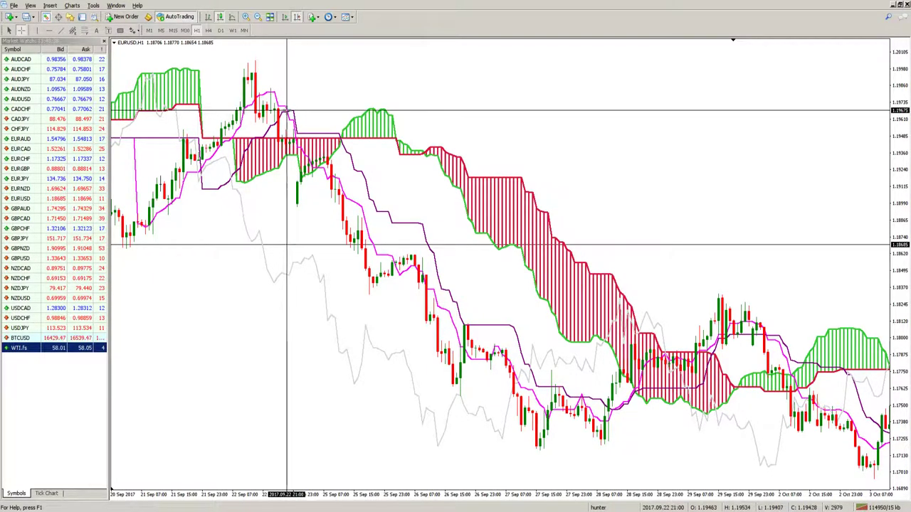
left_click_drag(287, 110, 187, 138)
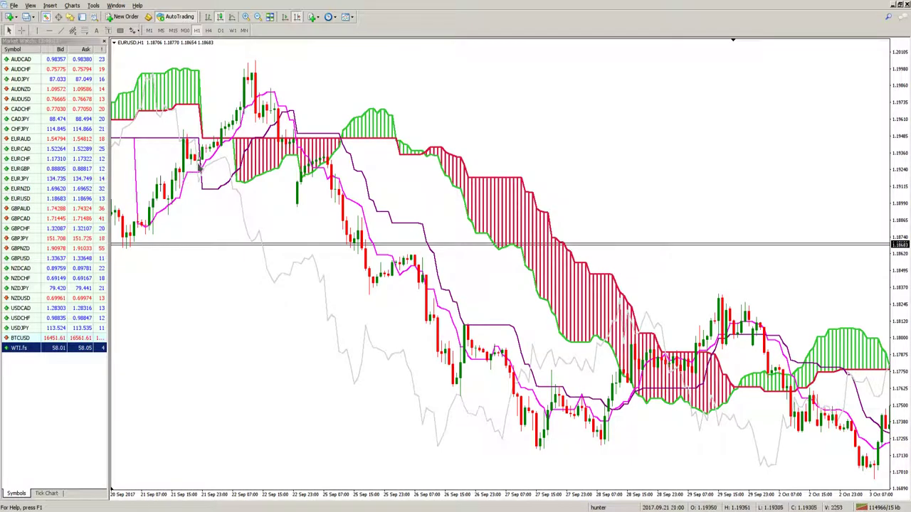
- Repeat the measurement from the 22 September peak of the dark purple line, and check the crosshair level at 21 September 23:00
middle_click(291, 121)
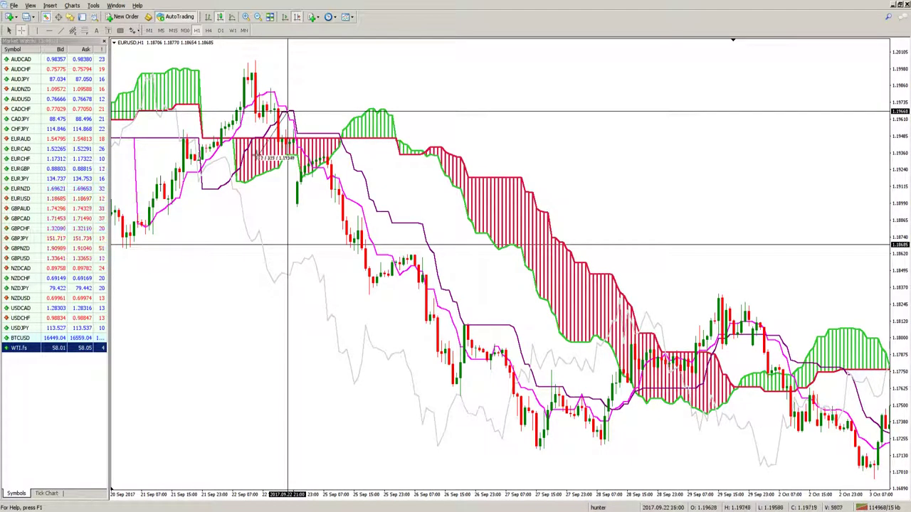
left_click_drag(254, 154, 207, 171)
left_click_drag(212, 162, 189, 147)
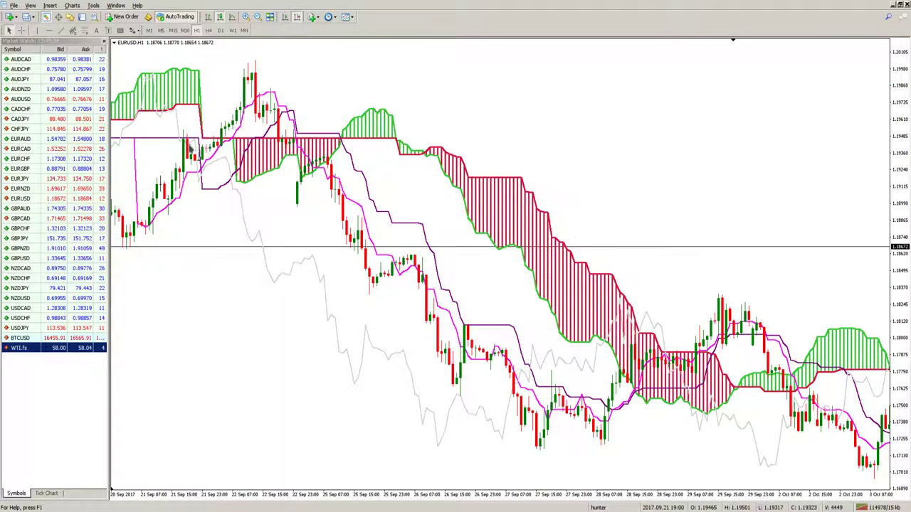
middle_click(203, 178)
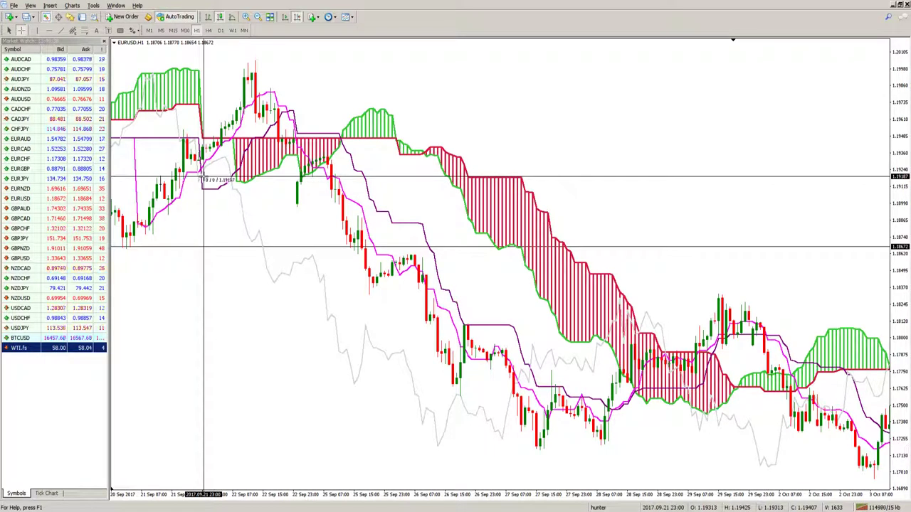
middle_click(203, 178)
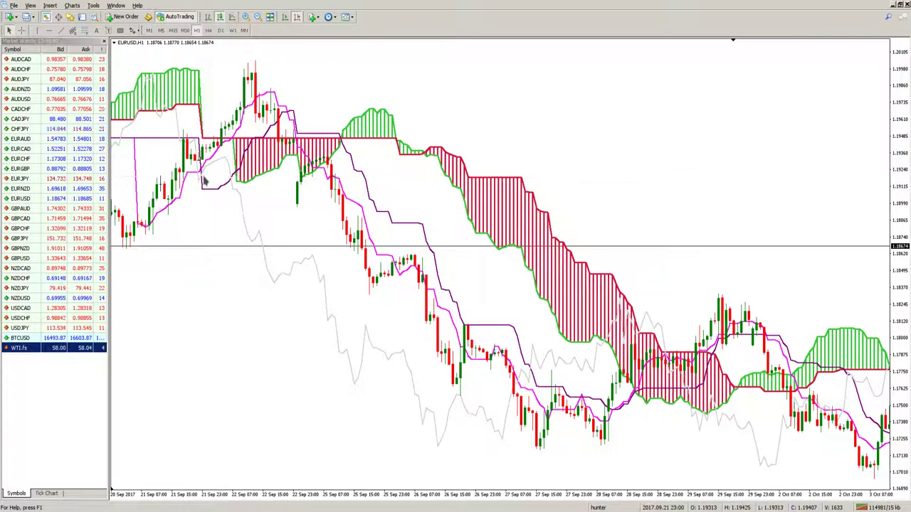